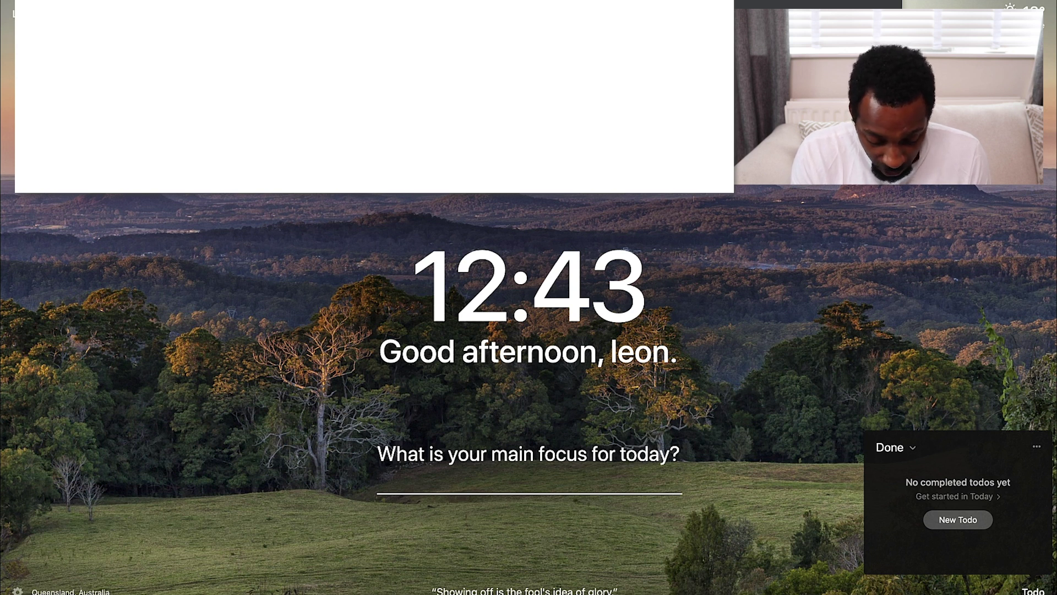
# Search Google for 'top 100 fishing websites' and open Feedspot's Top 90 Fishing Blogs list
pyautogui.press('Return')
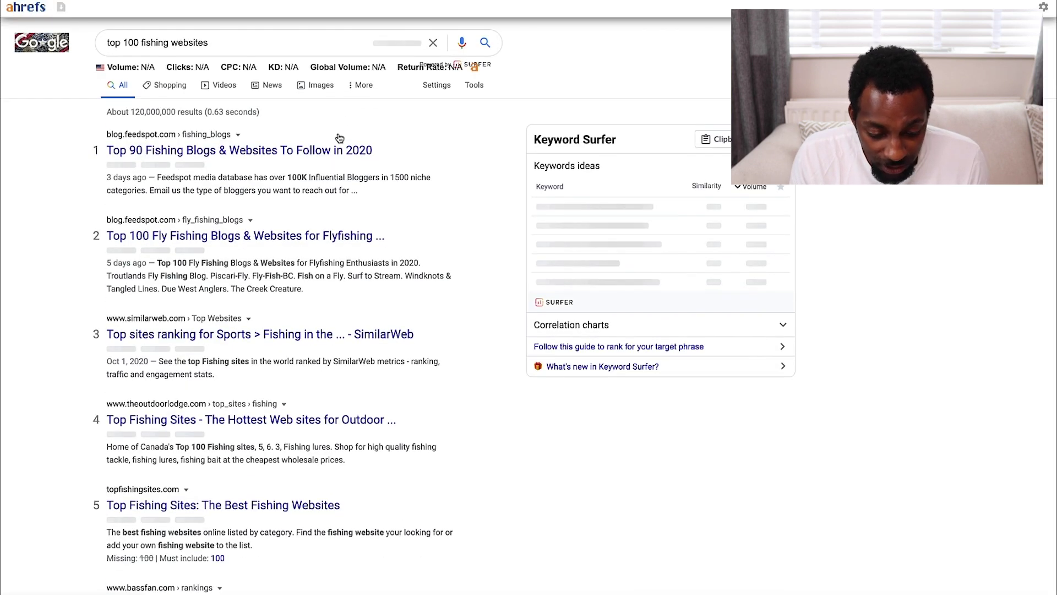
pyautogui.click(342, 150)
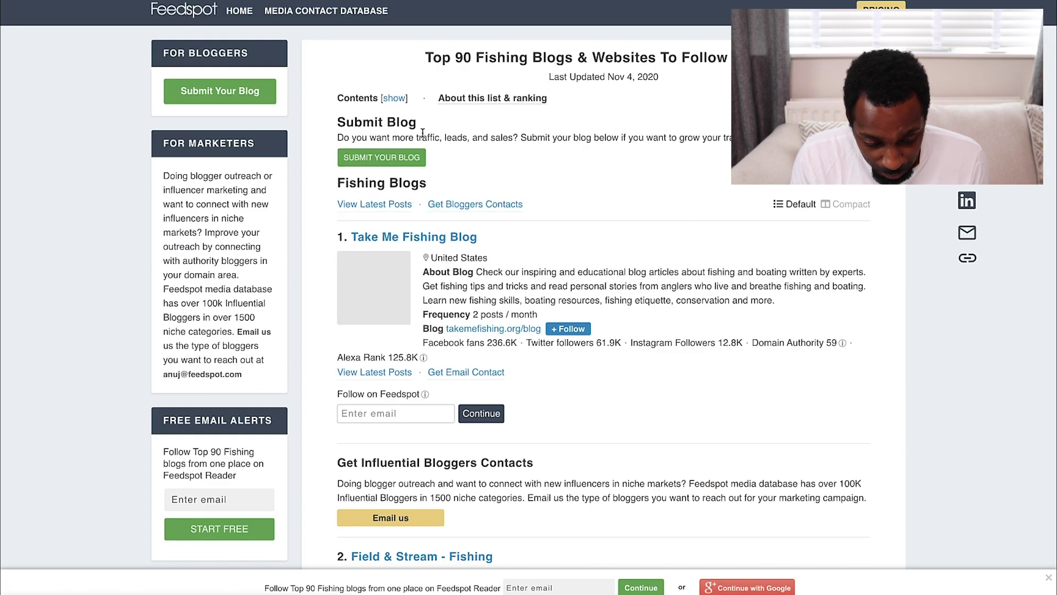
pyautogui.scroll(-3, 512, 166)
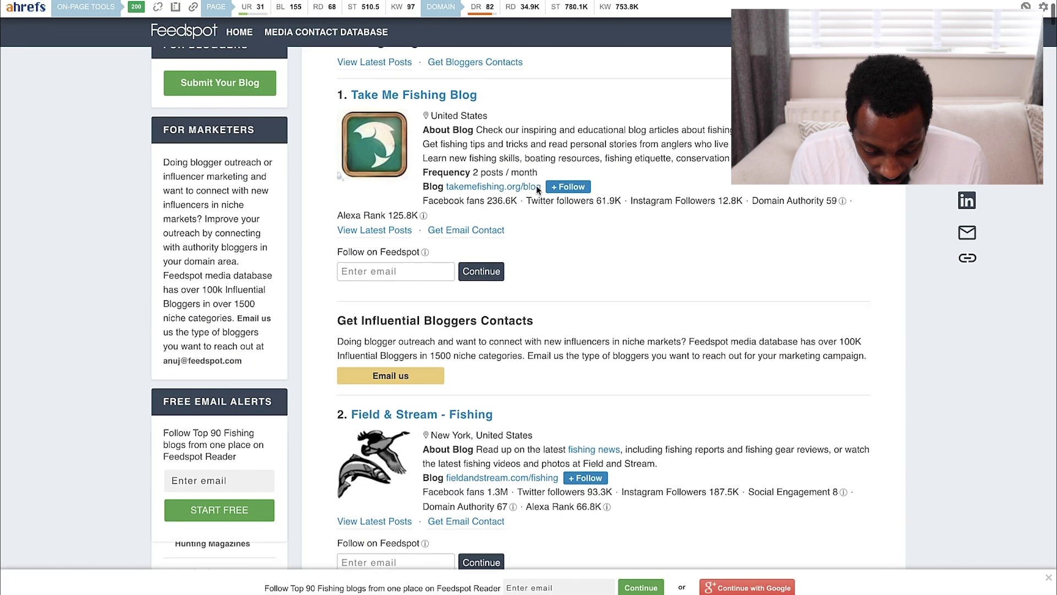
pyautogui.scroll(1, 534, 186)
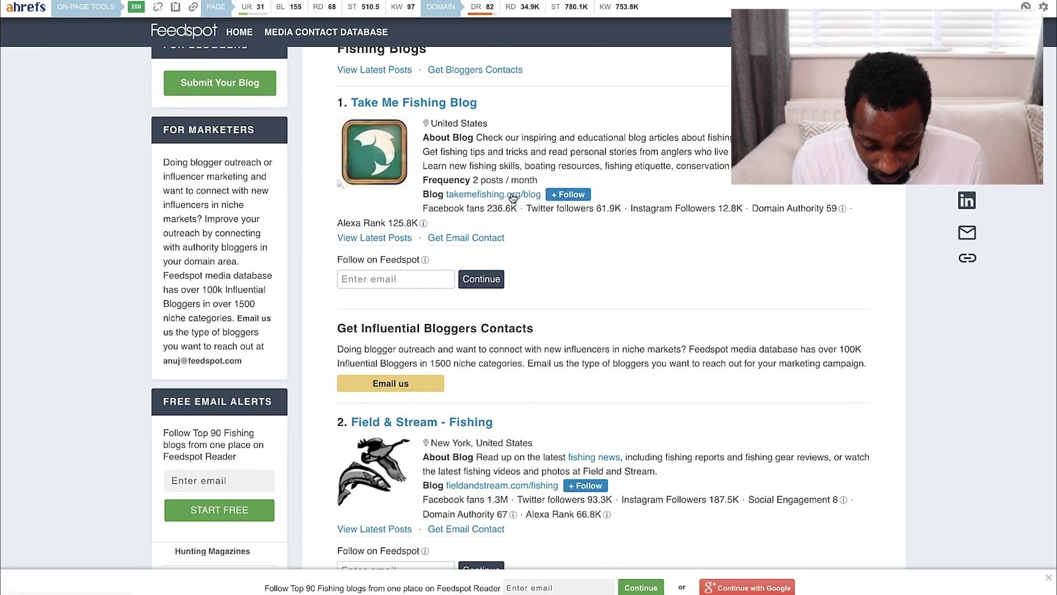
# Copy the takemefishing.org/blog link address and start a new browser tab
pyautogui.rightClick(512, 197)
pyautogui.press('super+c')
pyautogui.click(550, 274)
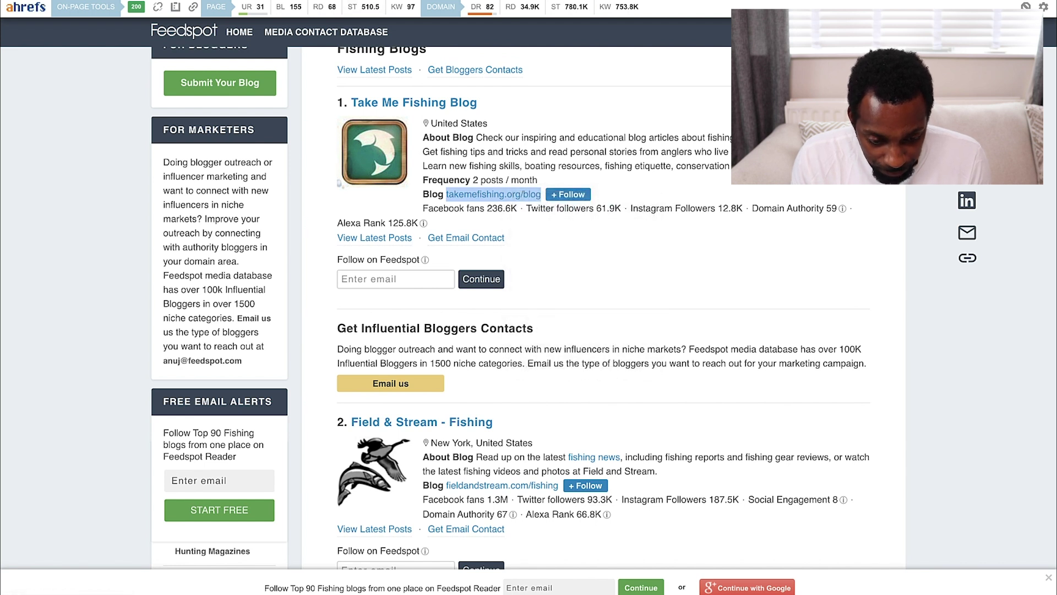
pyautogui.press('super+t')
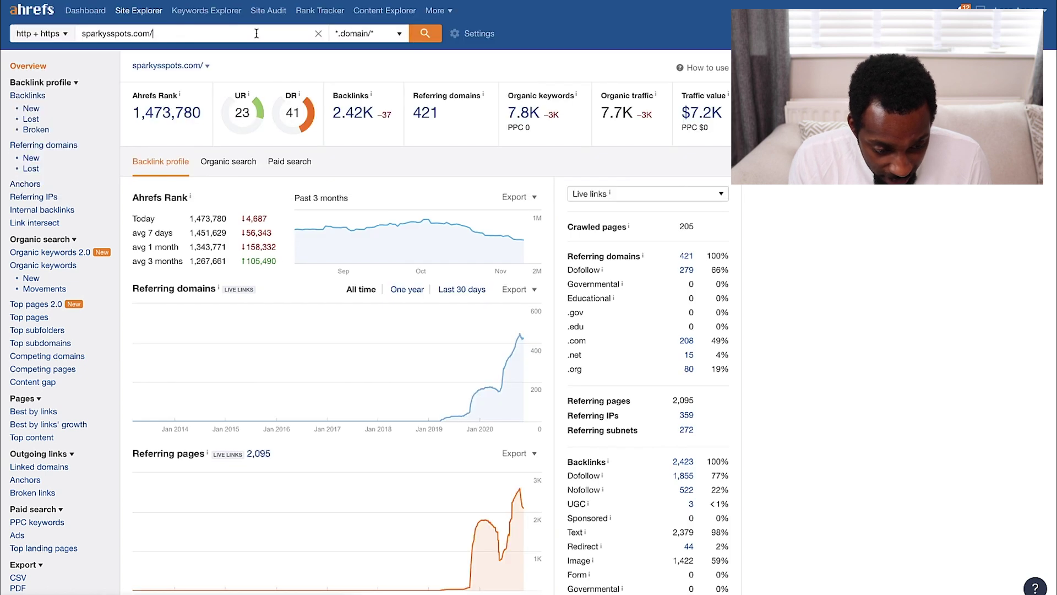
# Analyse takemefishing.org in Site Explorer with the domain/* scope
pyautogui.press('super+a')
pyautogui.press('super+v')
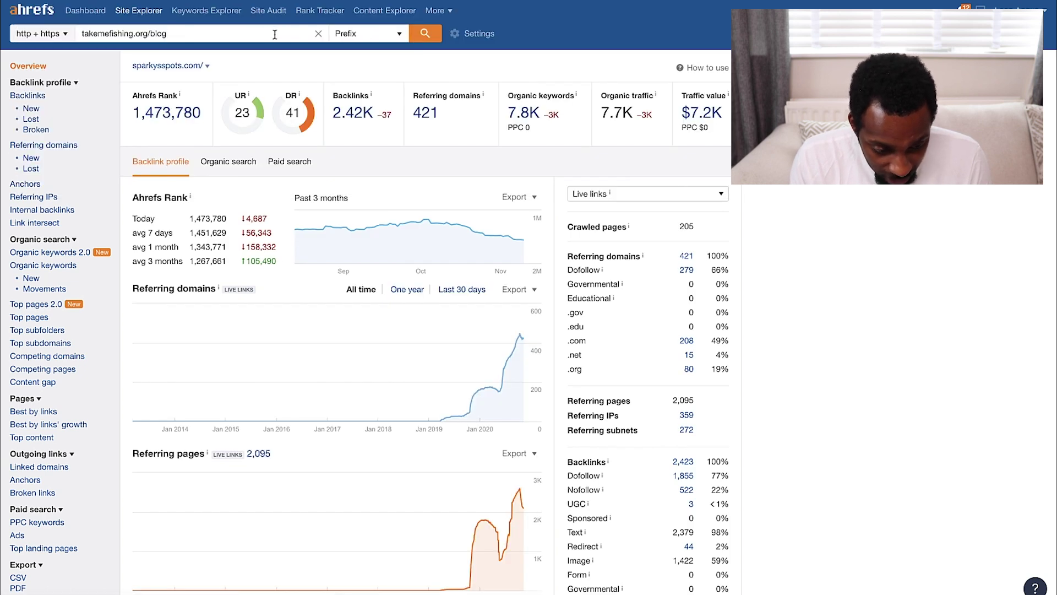
pyautogui.press('BackSpace')
pyautogui.press('BackSpace')
pyautogui.press('BackSpace')
pyautogui.press('BackSpace')
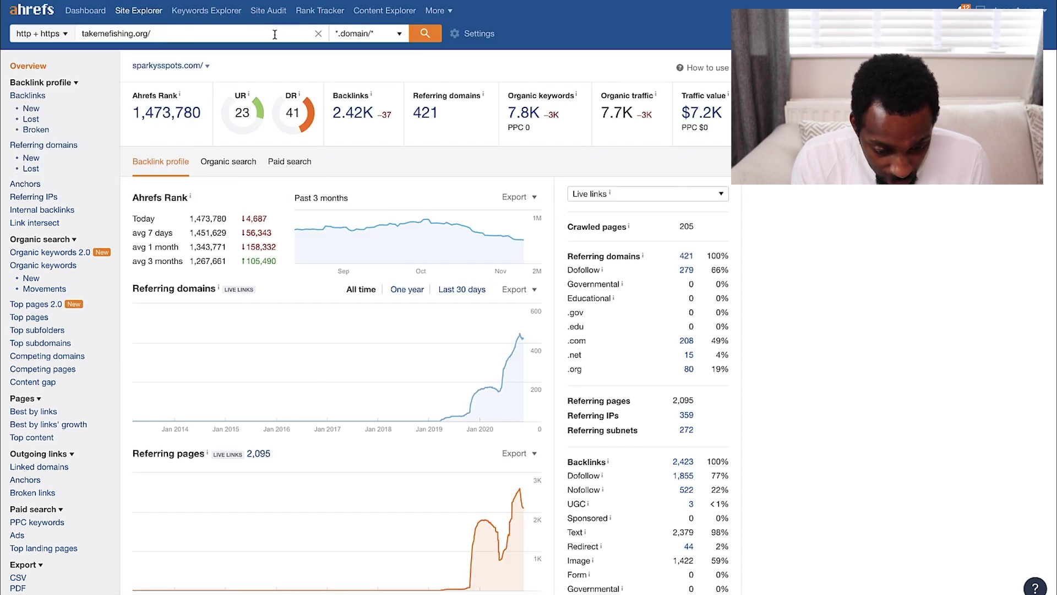
pyautogui.click(383, 36)
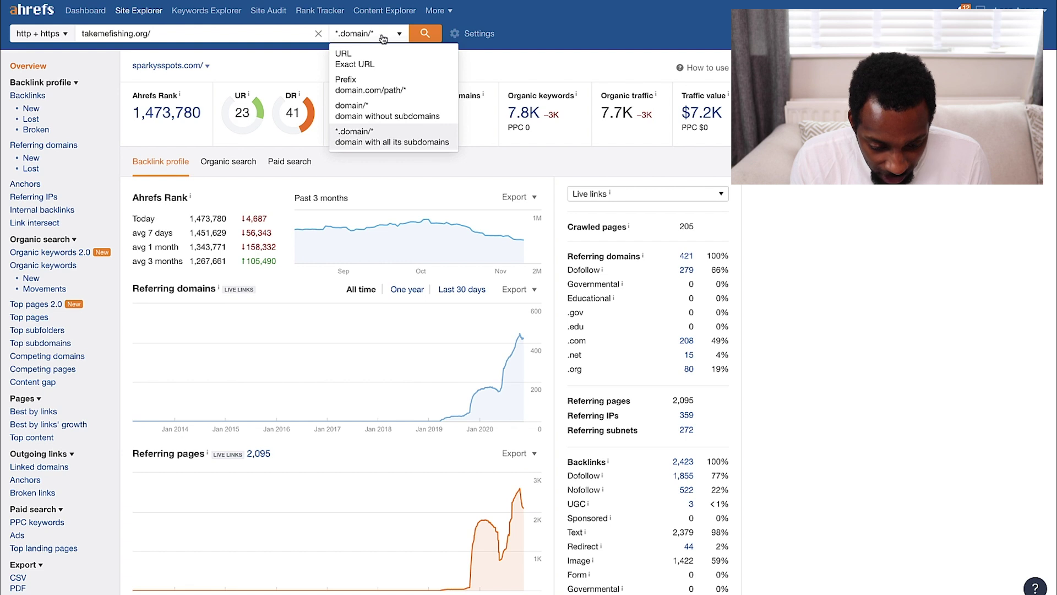
pyautogui.click(402, 110)
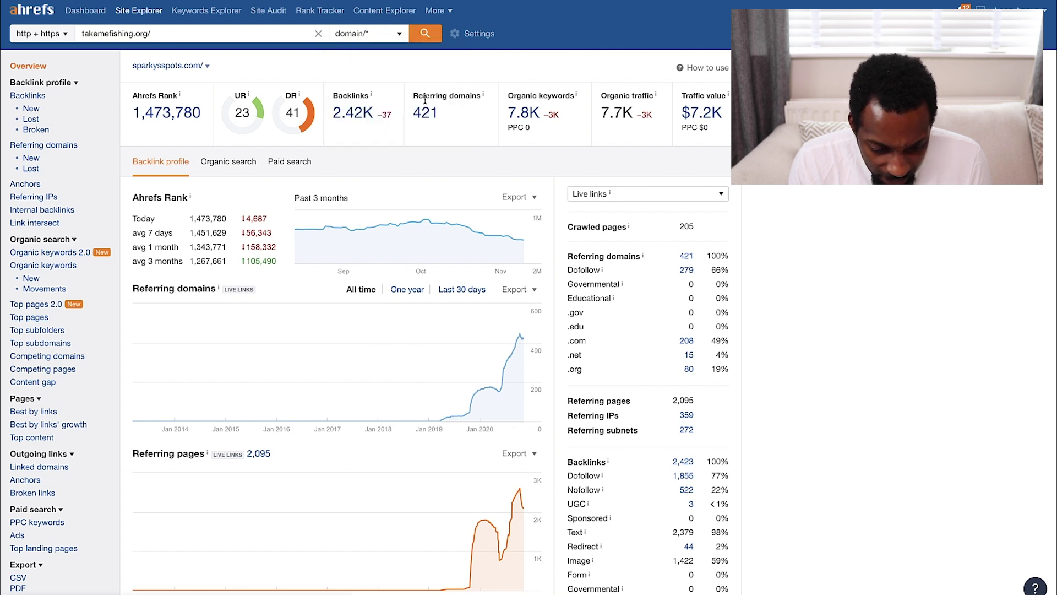
pyautogui.click(420, 37)
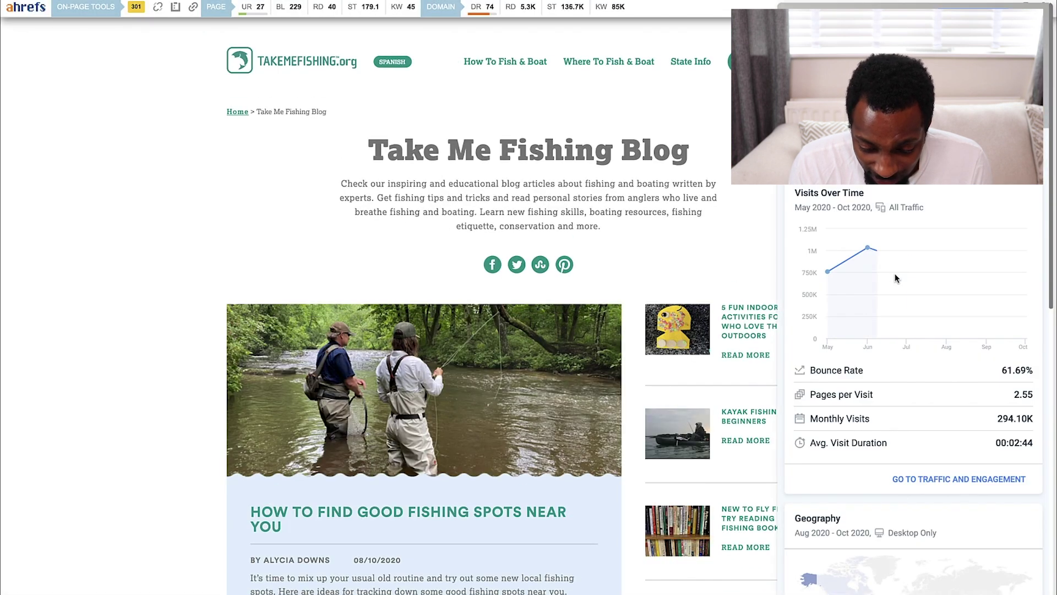
# Close the Ahrefs traffic statistics panel on the Take Me Fishing Blog page
pyautogui.moveTo(886, 258)
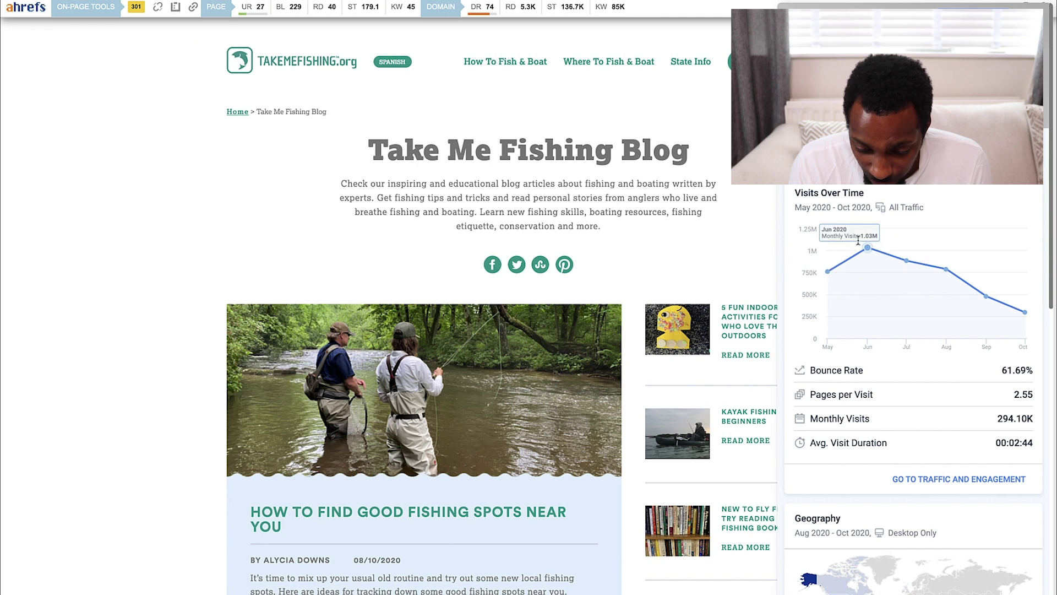
pyautogui.moveTo(1028, 311)
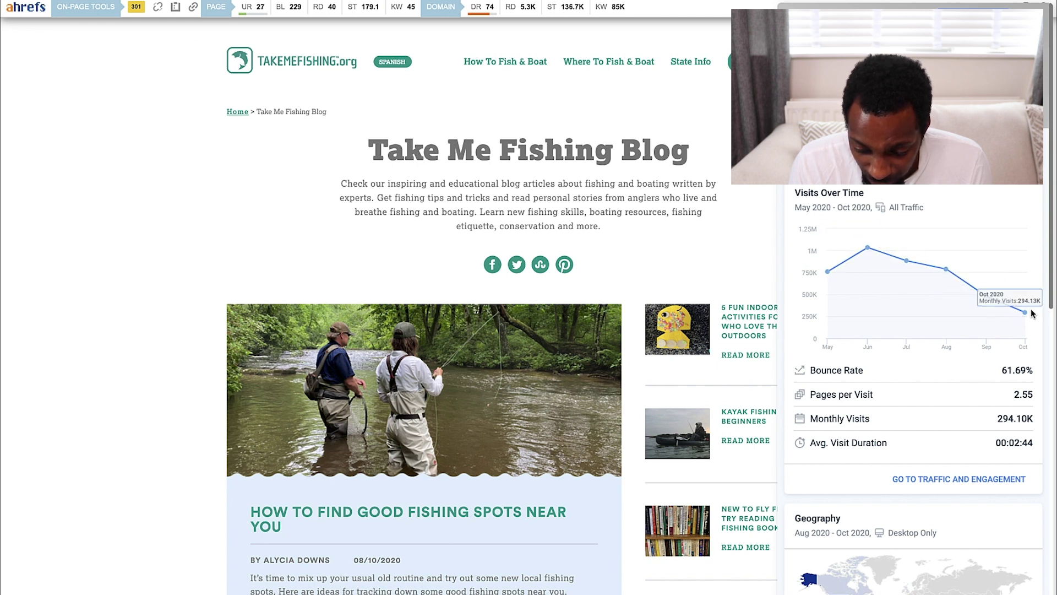
pyautogui.click(704, 105)
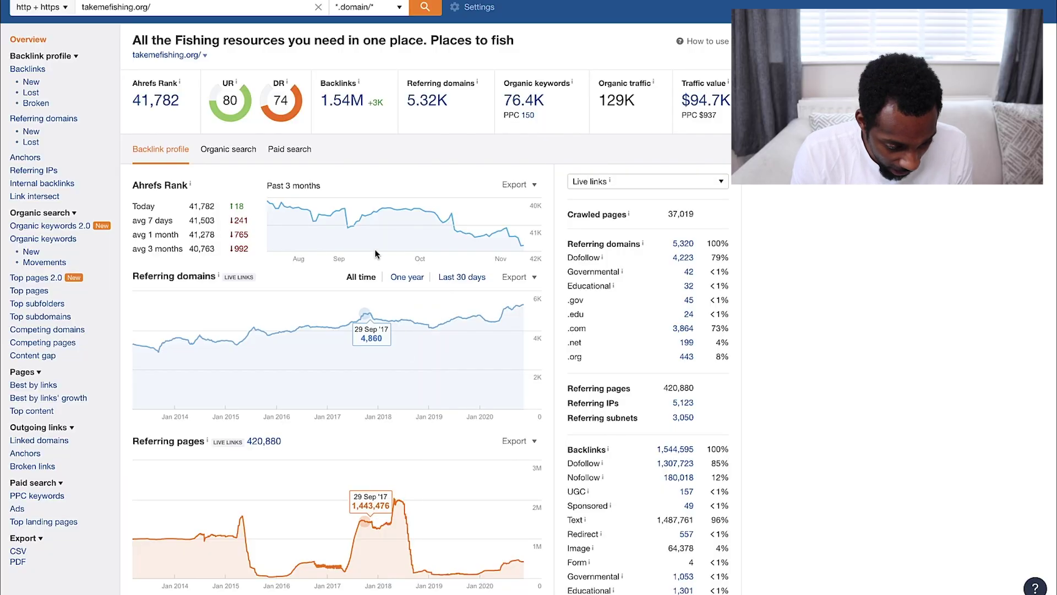
# Open the Referring domains report for takemefishing.org, listing 5,320 live domains
pyautogui.scroll(-1, 376, 259)
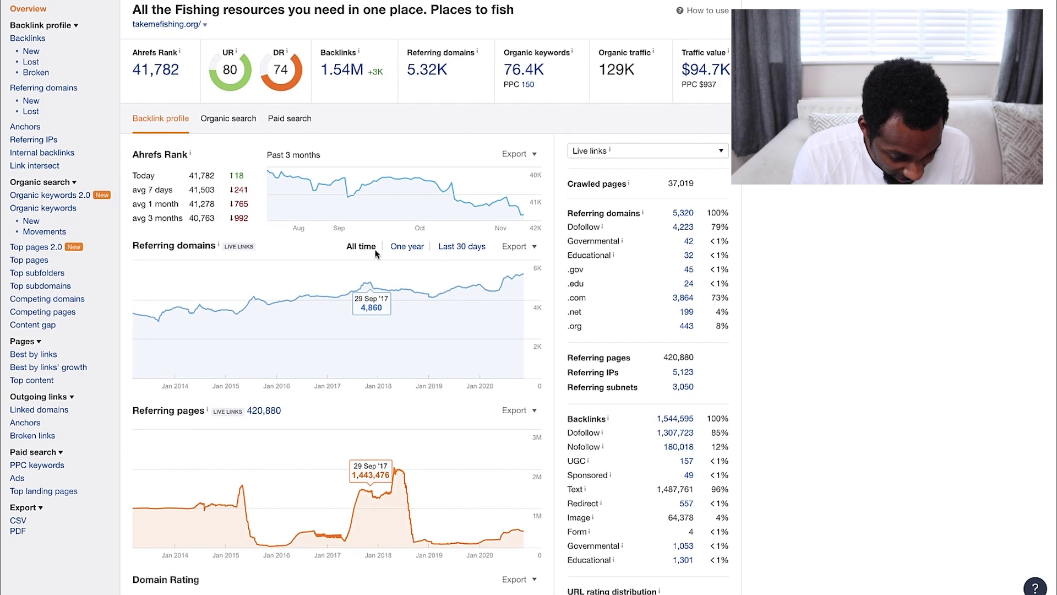
pyautogui.scroll(1, 375, 253)
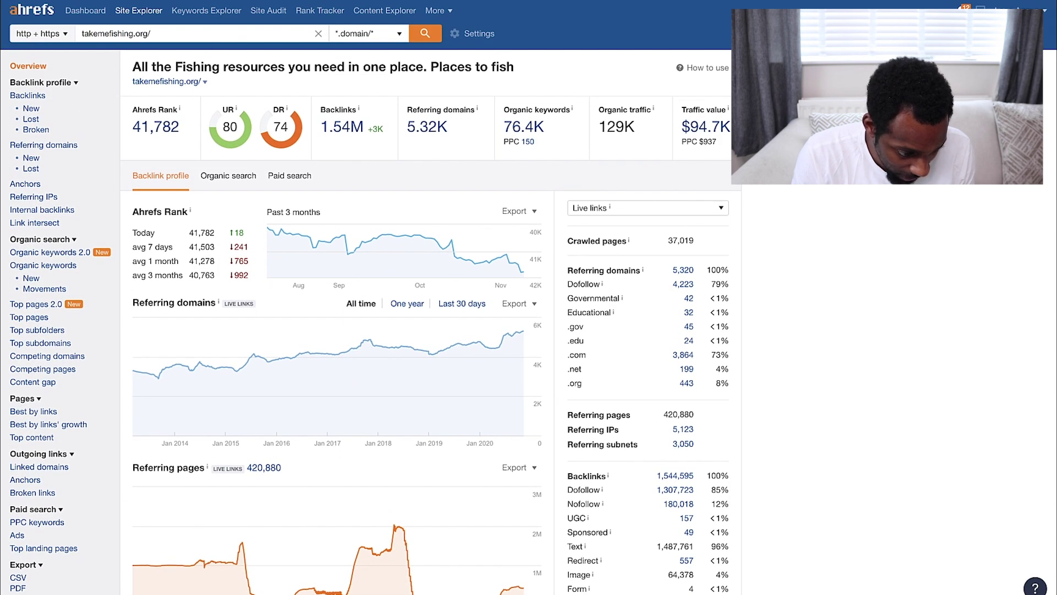
pyautogui.scroll(-2, 278, 58)
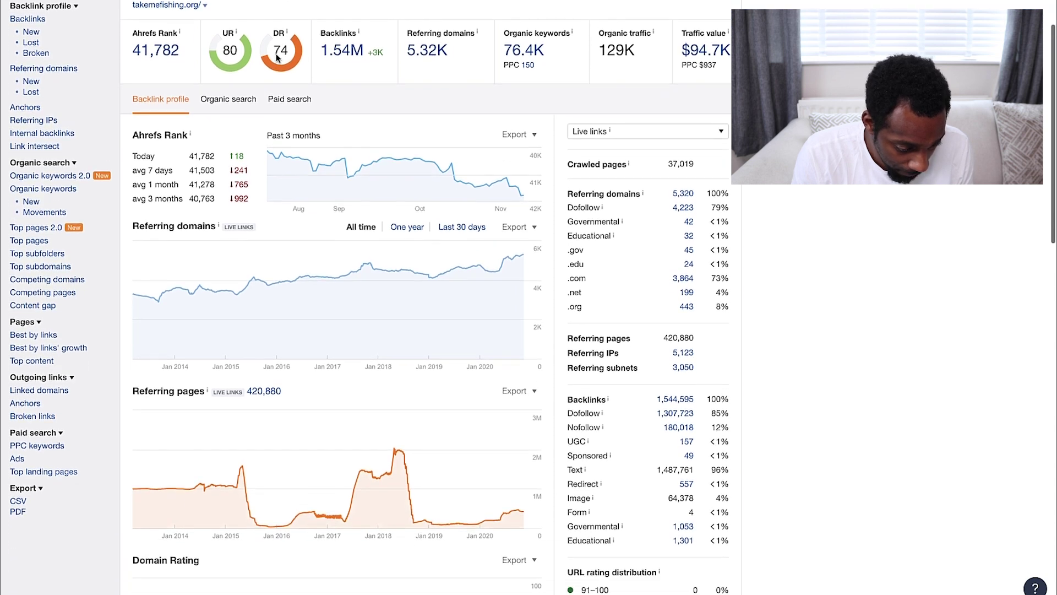
pyautogui.scroll(-3, 278, 58)
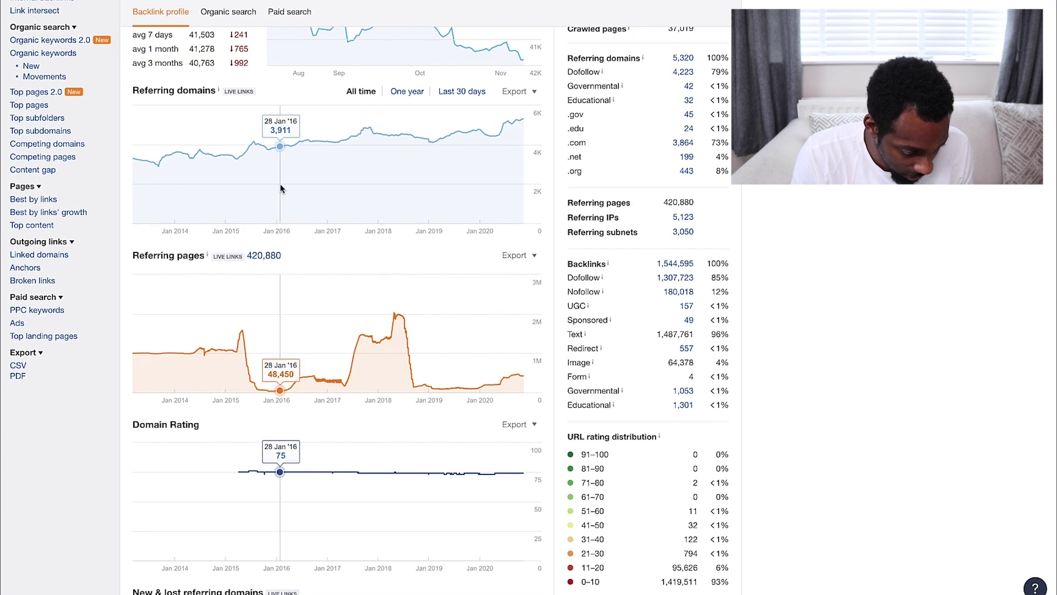
pyautogui.scroll(4, 280, 188)
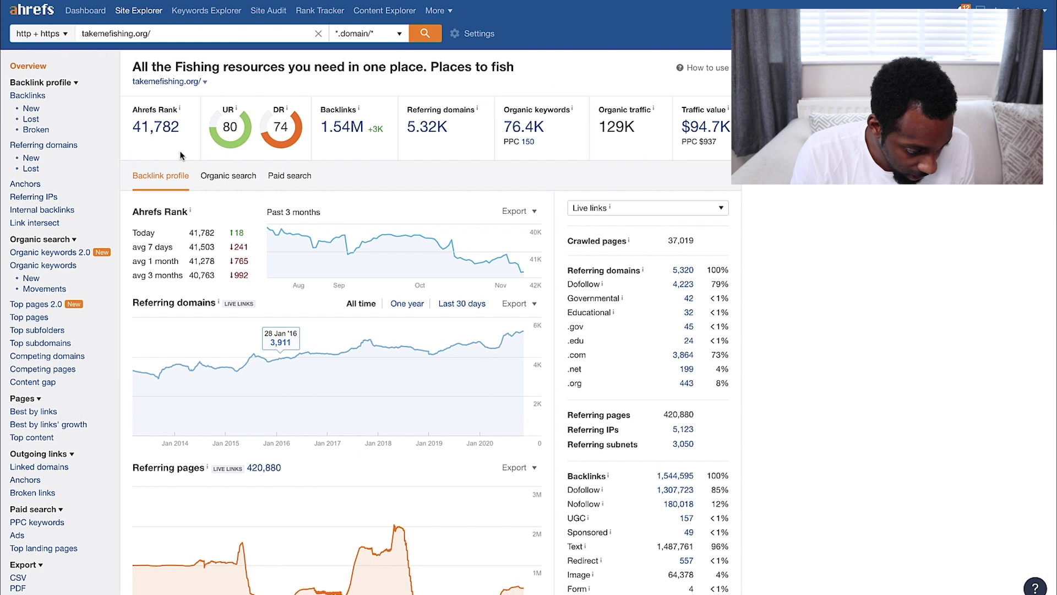
pyautogui.click(50, 146)
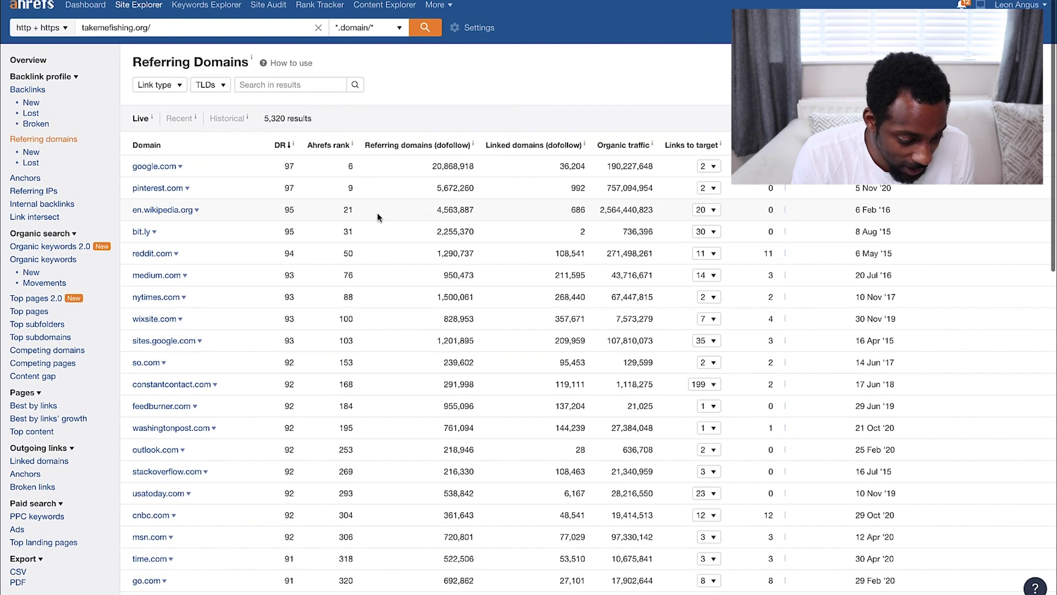
# Filter takemefishing.org's referring domains to Dofollow links, leaving 4,223 domains
pyautogui.scroll(-1, 378, 213)
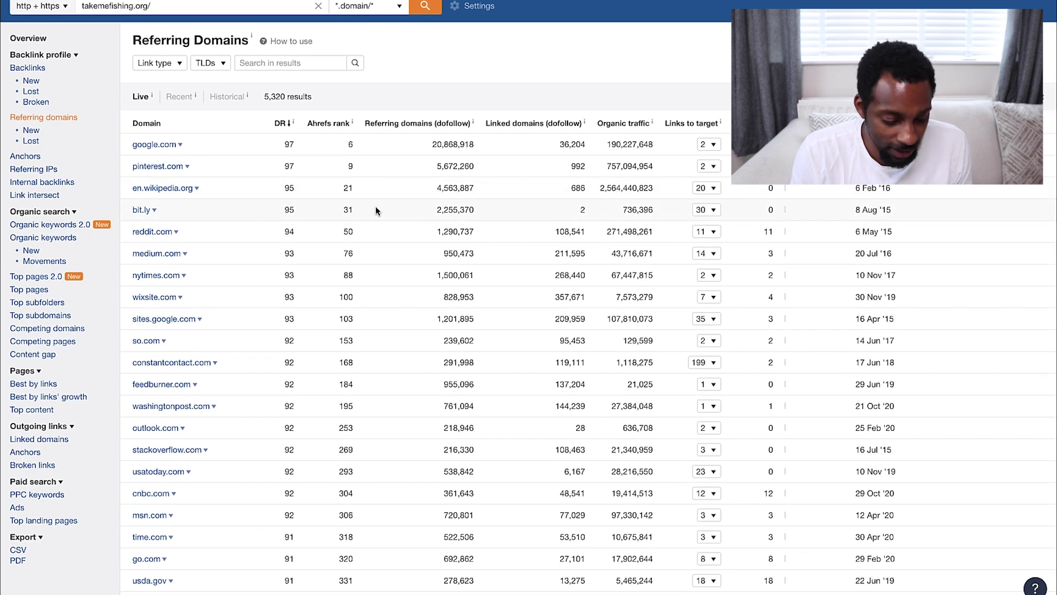
pyautogui.click(181, 66)
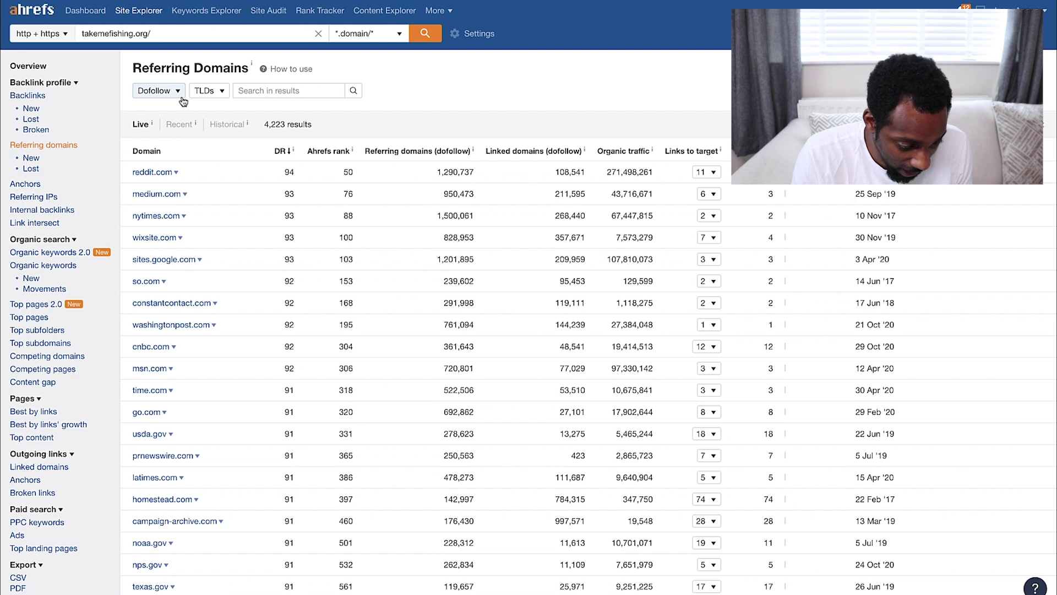
pyautogui.click(176, 92)
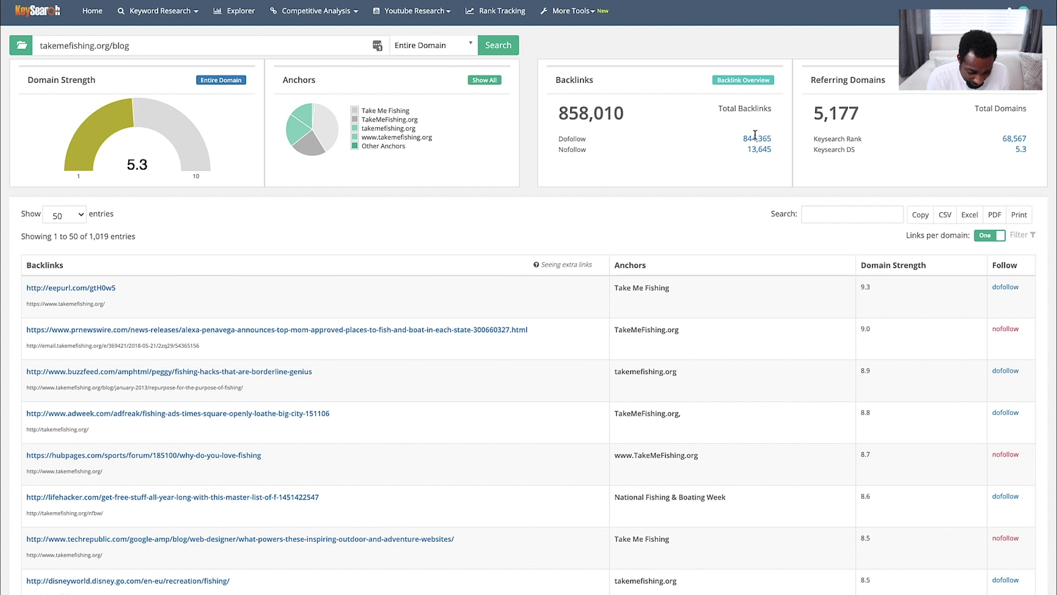
# Select the dofollow backlink total in the KeySearch report
pyautogui.tripleClick(755, 137)
pyautogui.click(755, 136)
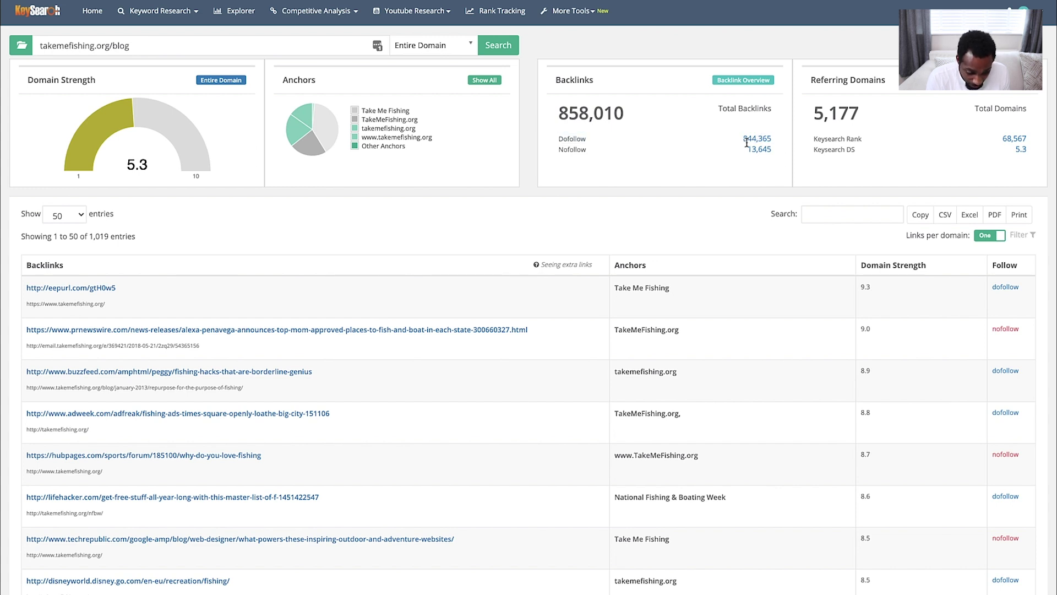
pyautogui.tripleClick(747, 142)
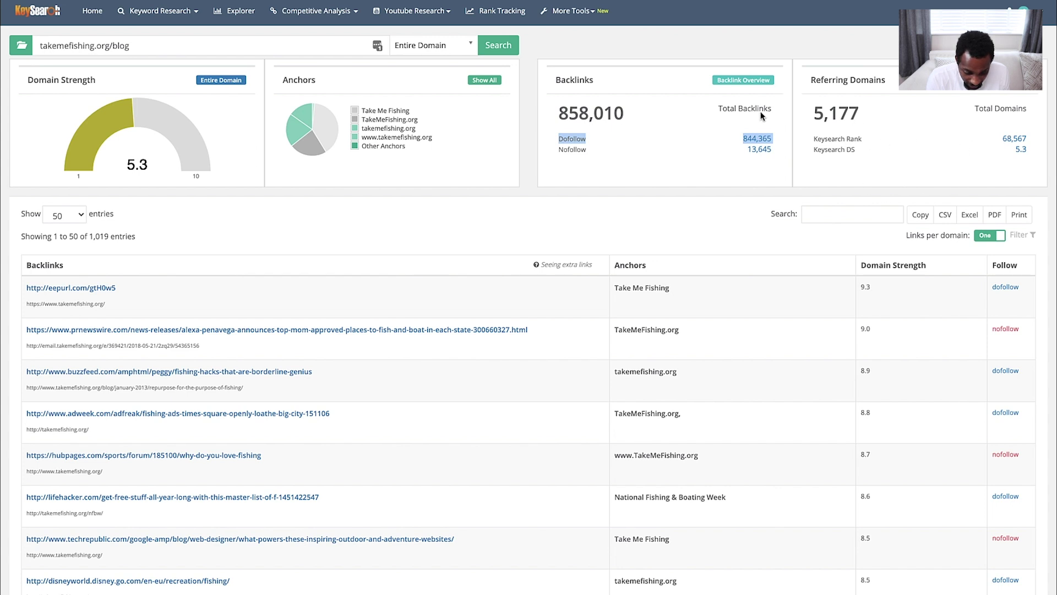
# Filter KeySearch's takemefishing.org backlinks table by 'forum', showing 32 forum links
pyautogui.click(815, 213)
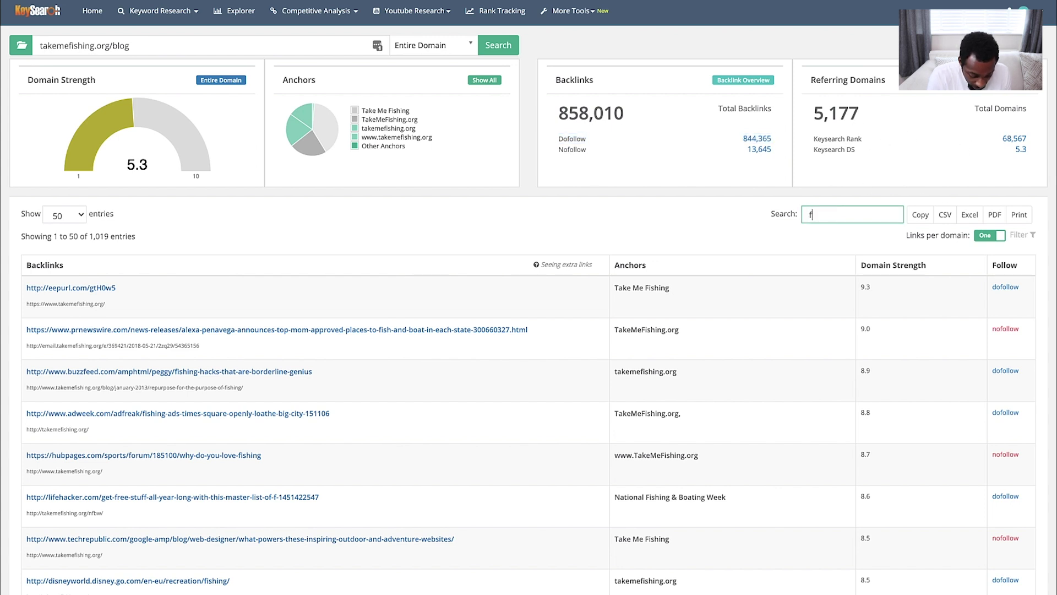
pyautogui.write('forum')
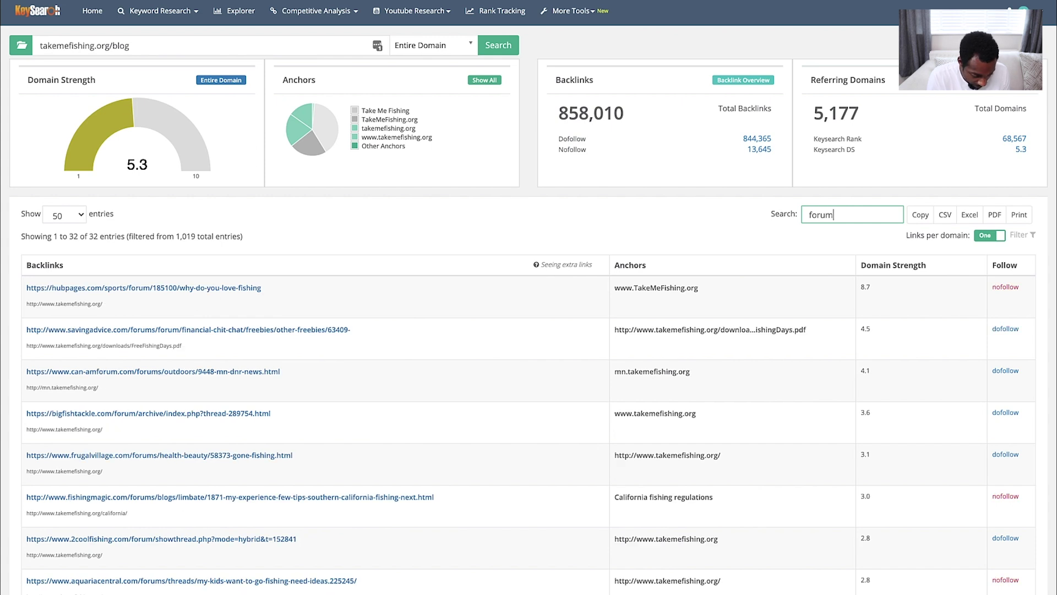
pyautogui.scroll(-5, 593, 240)
pyautogui.scroll(4, 595, 245)
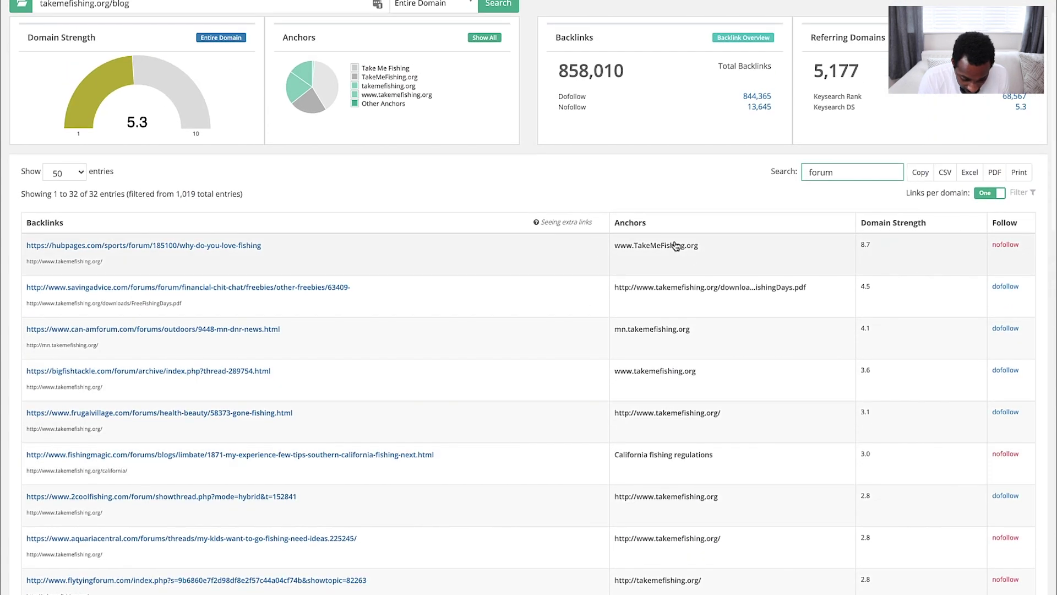
pyautogui.scroll(-1, 684, 259)
pyautogui.scroll(-2, 949, 246)
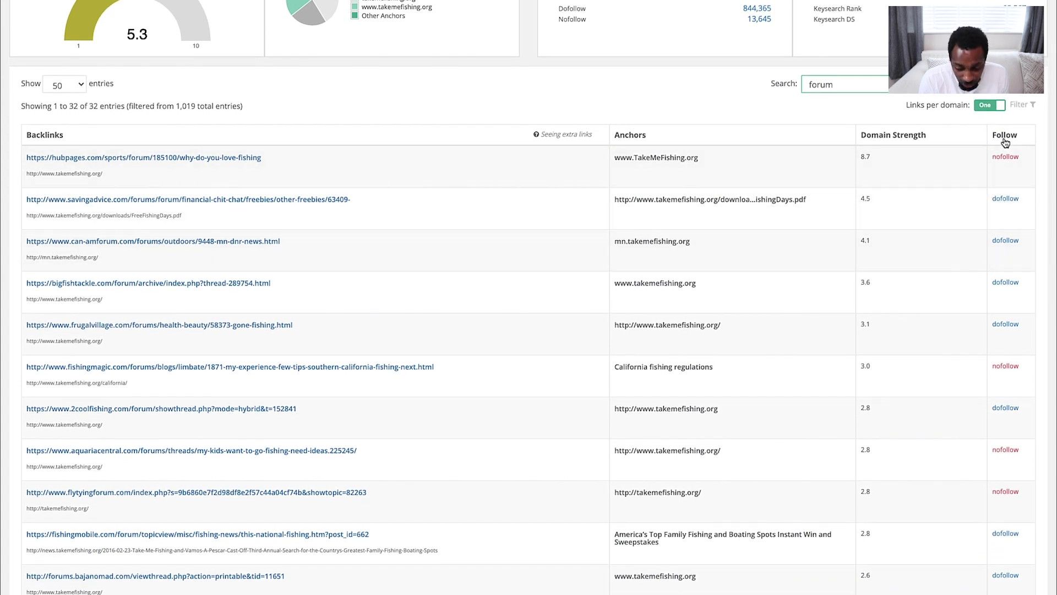
pyautogui.scroll(-1, 1012, 238)
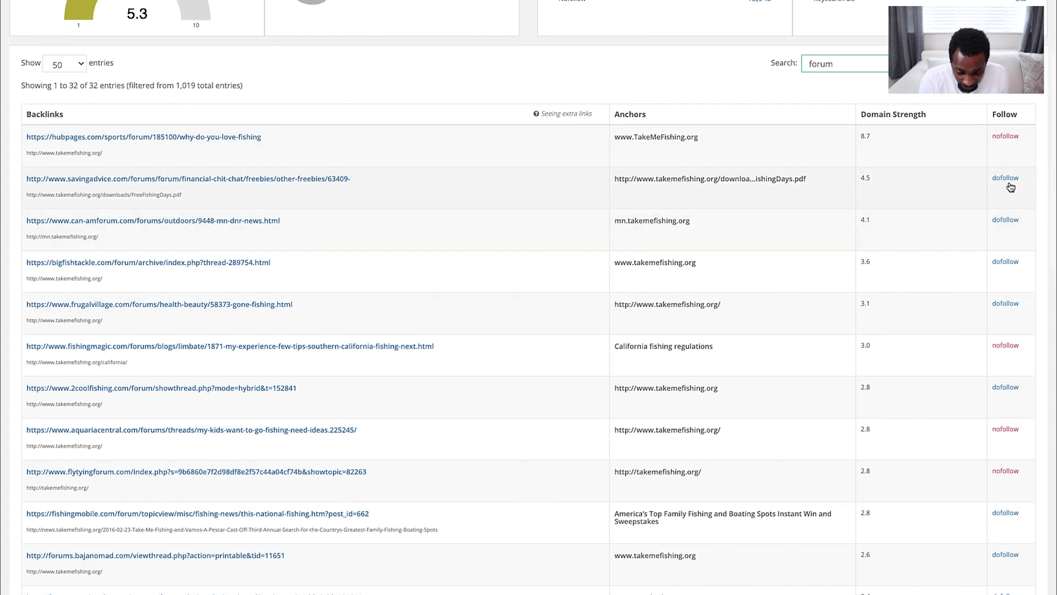
pyautogui.scroll(-3, 1010, 331)
pyautogui.scroll(2, 1002, 267)
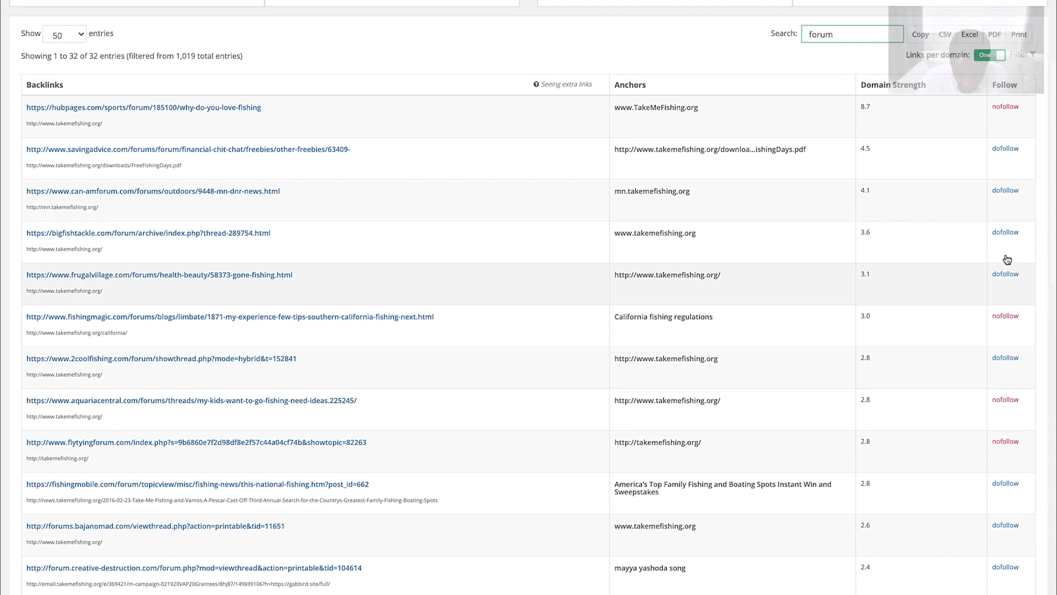
# Sort the forum backlinks by the Follow column so dofollow links come first
pyautogui.click(1011, 88)
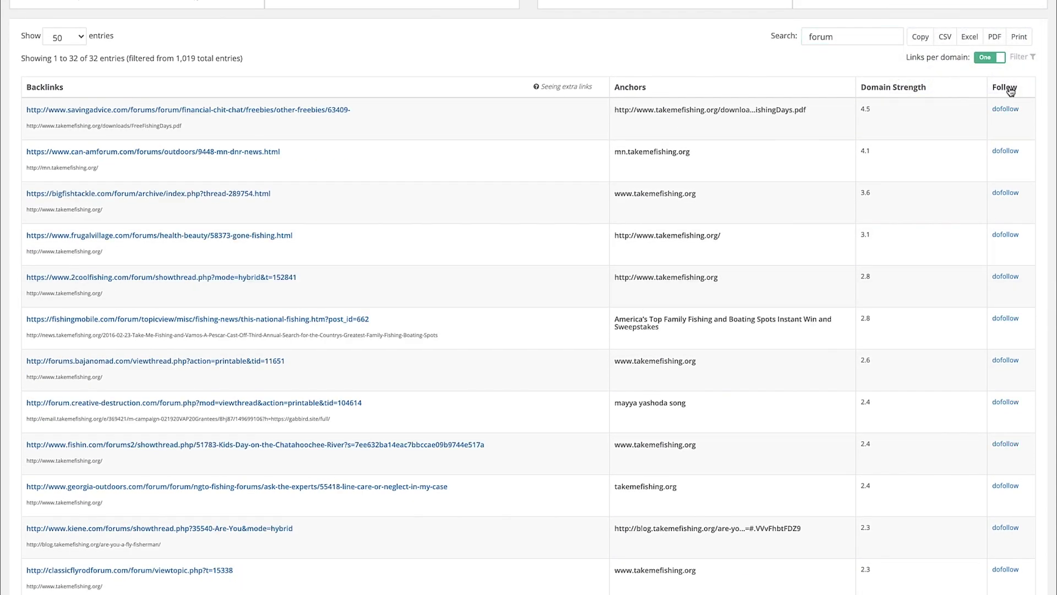
pyautogui.scroll(-10, 984, 208)
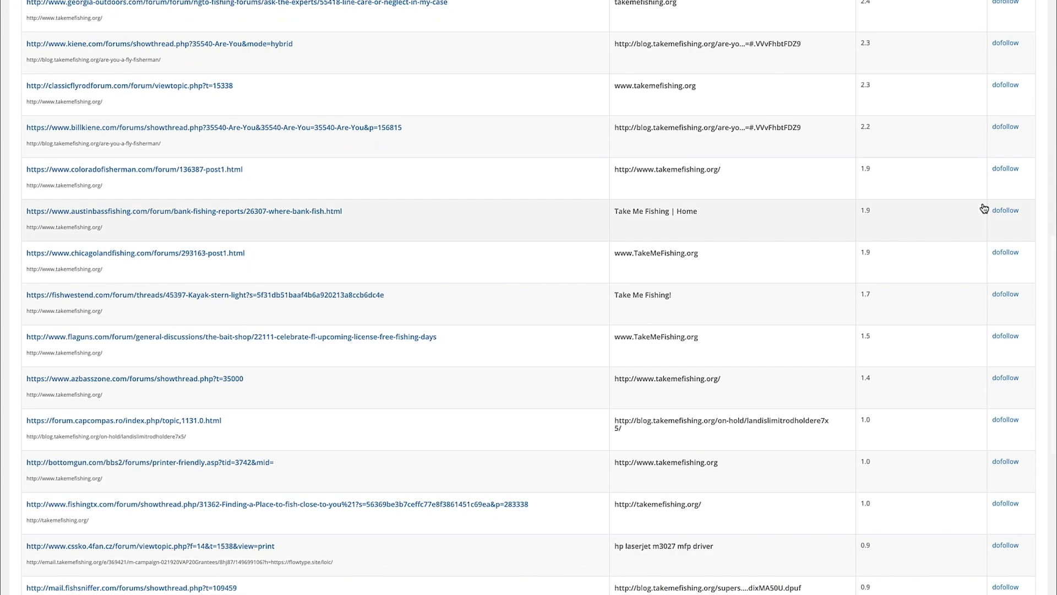
pyautogui.scroll(-4, 984, 207)
pyautogui.scroll(8, 982, 207)
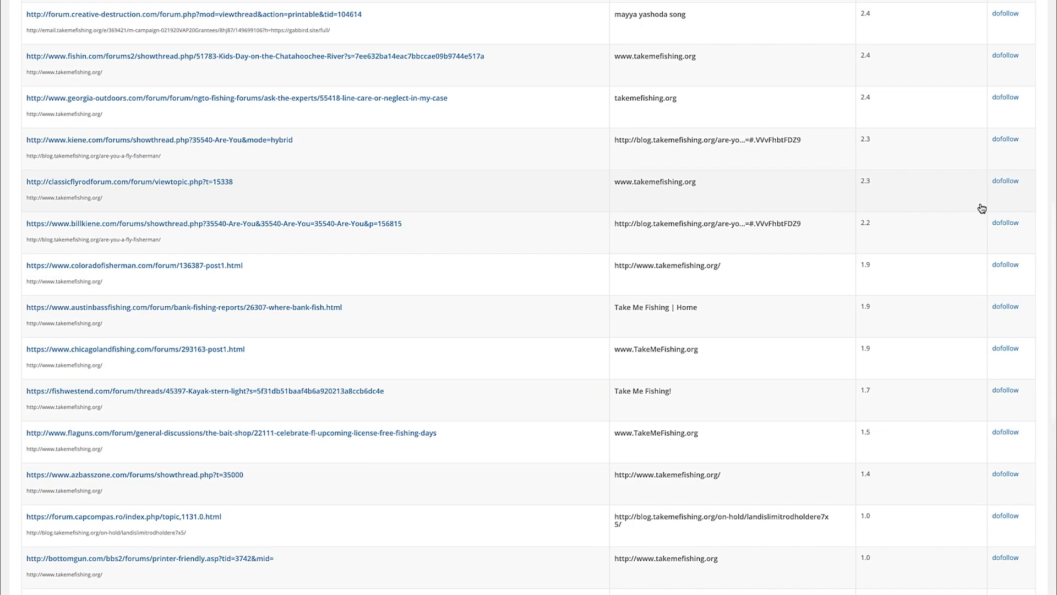
pyautogui.scroll(1, 500, 76)
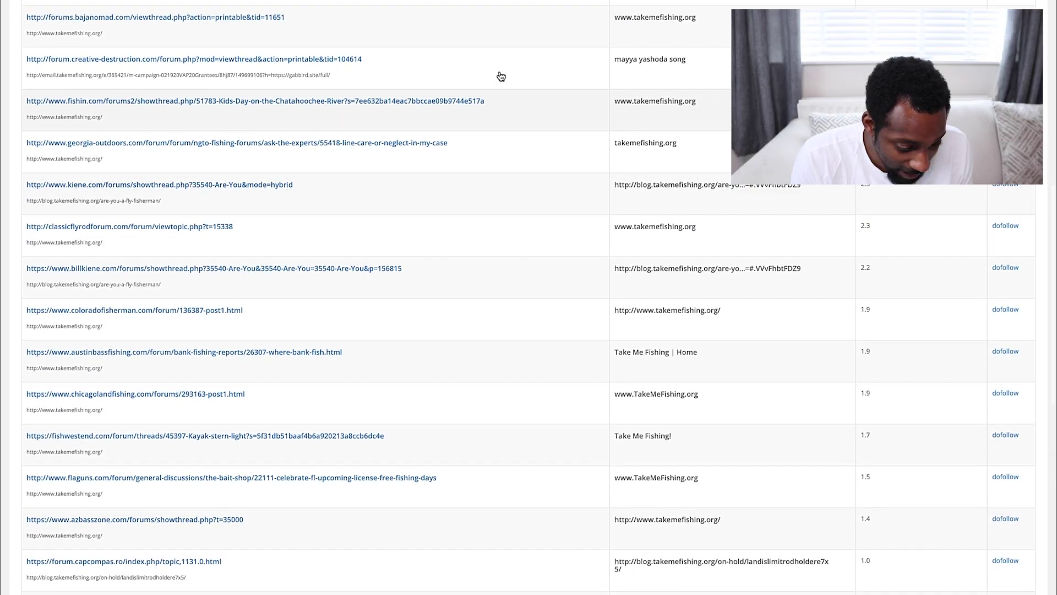
pyautogui.scroll(-8, 408, 173)
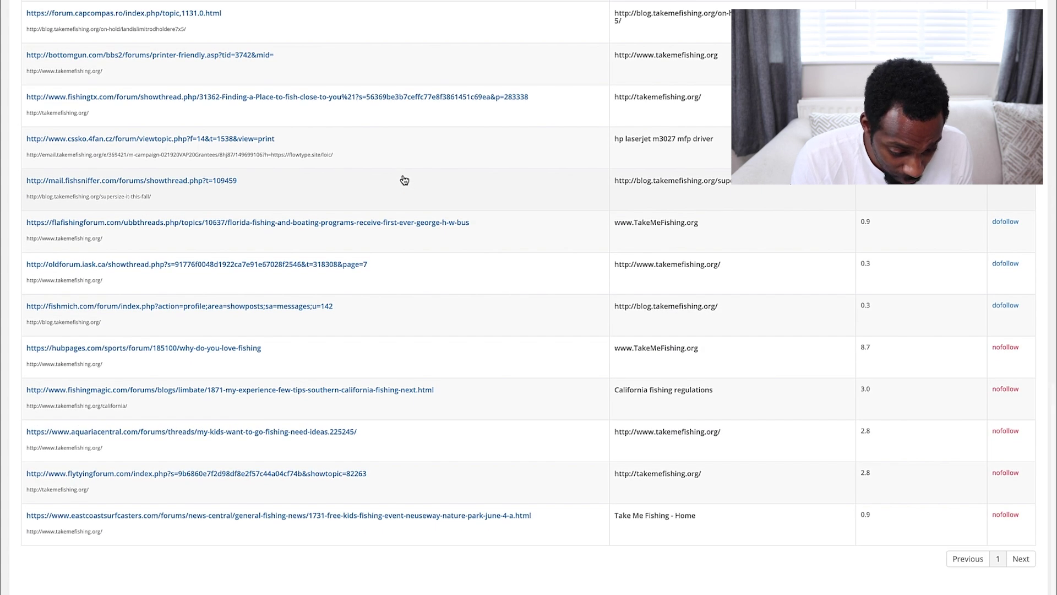
pyautogui.scroll(5, 404, 180)
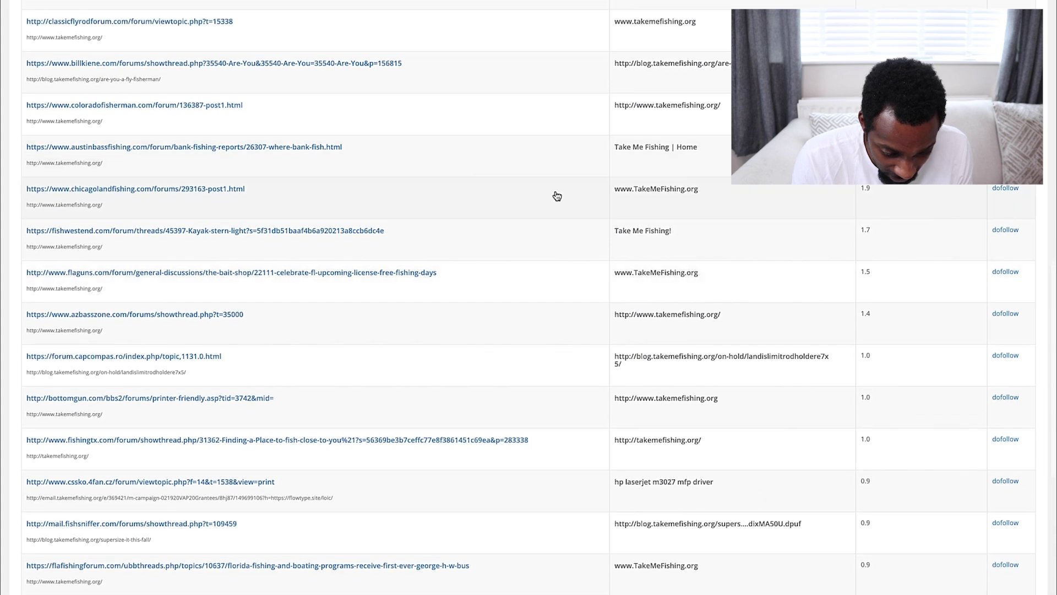
pyautogui.scroll(3, 583, 217)
pyautogui.scroll(6, 572, 218)
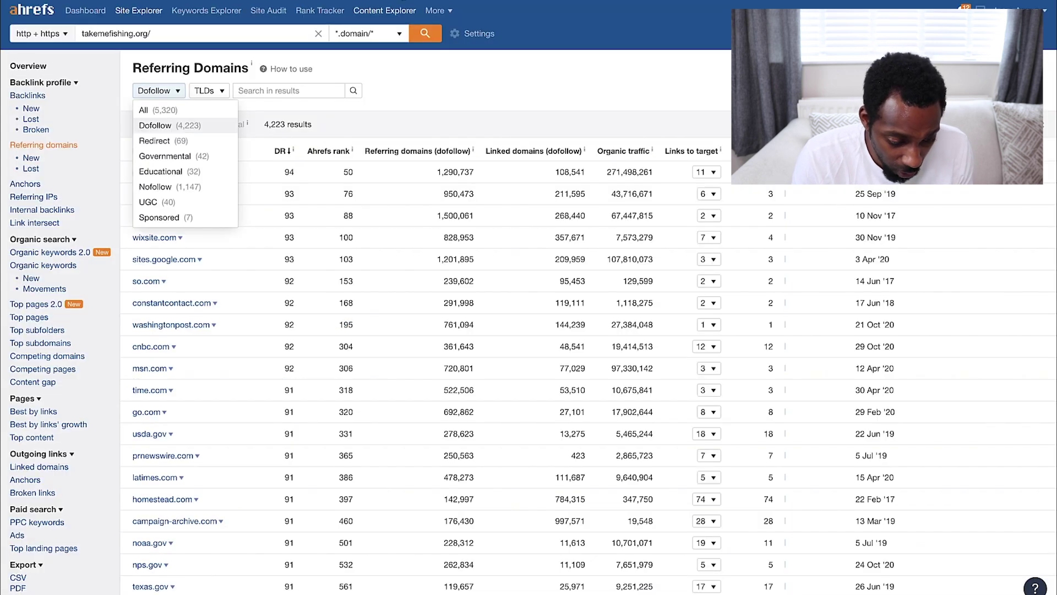
# Search the dofollow referring domains for 'forum', leaving 15 domains
pyautogui.click(422, 77)
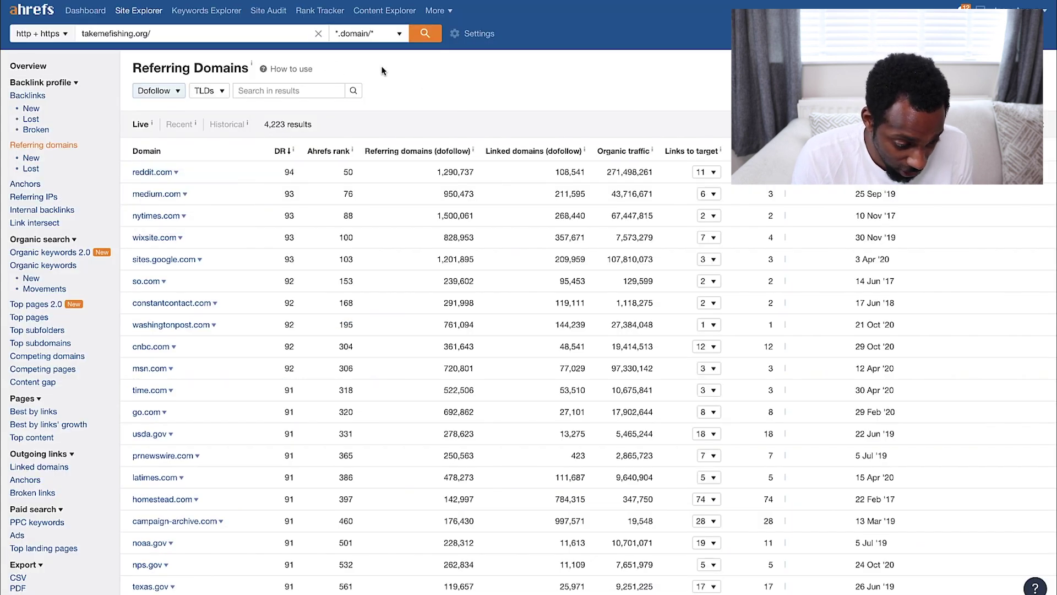
pyautogui.click(165, 92)
pyautogui.click(339, 112)
pyautogui.click(326, 95)
pyautogui.write('forum')
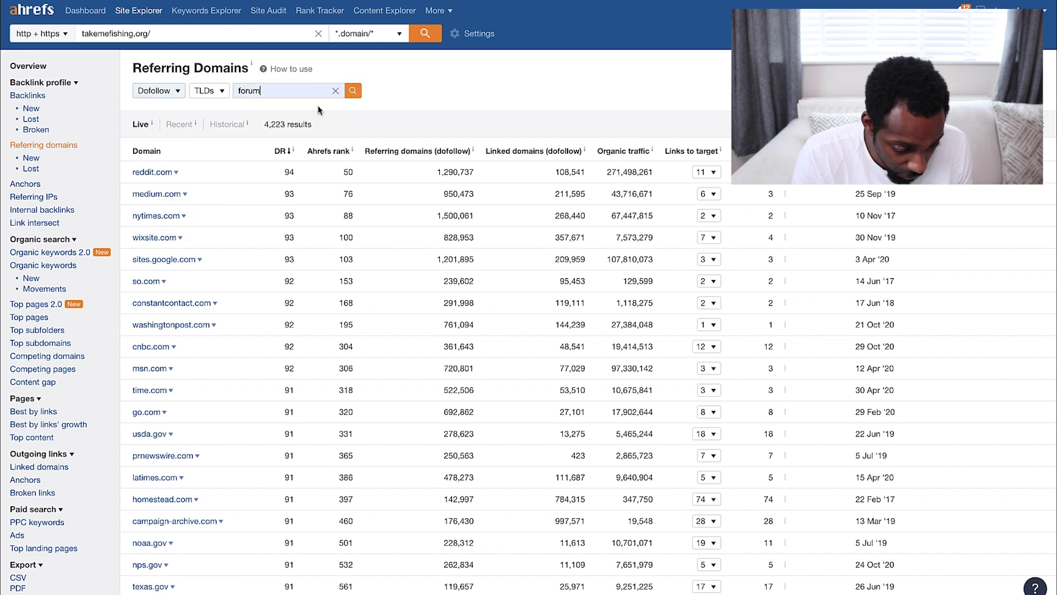
pyautogui.press('Return')
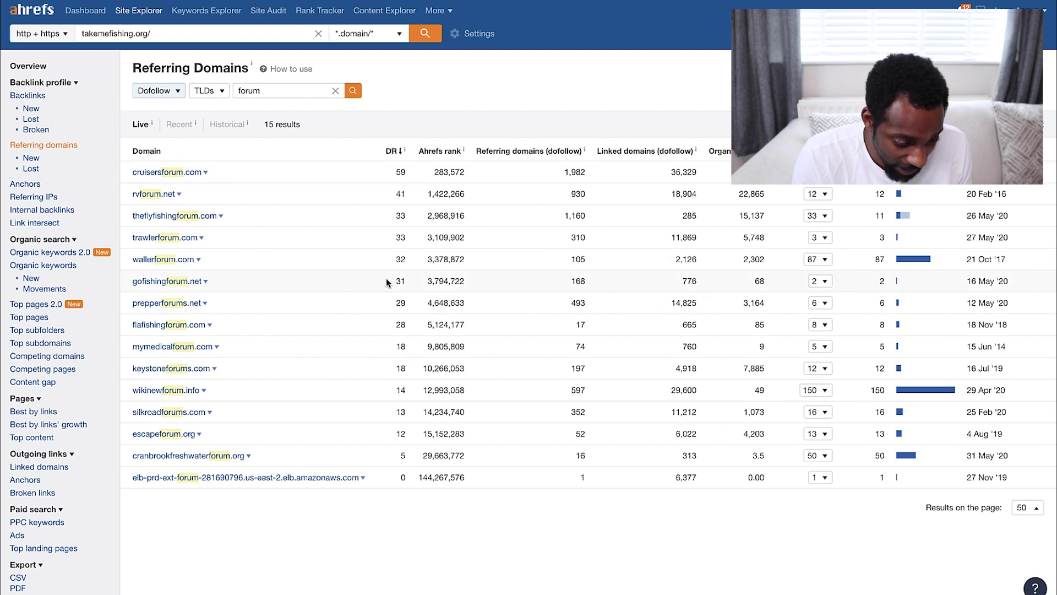
# Replace the search term with 'community', leaving 3 domains led by communityplatform.us
pyautogui.doubleClick(304, 95)
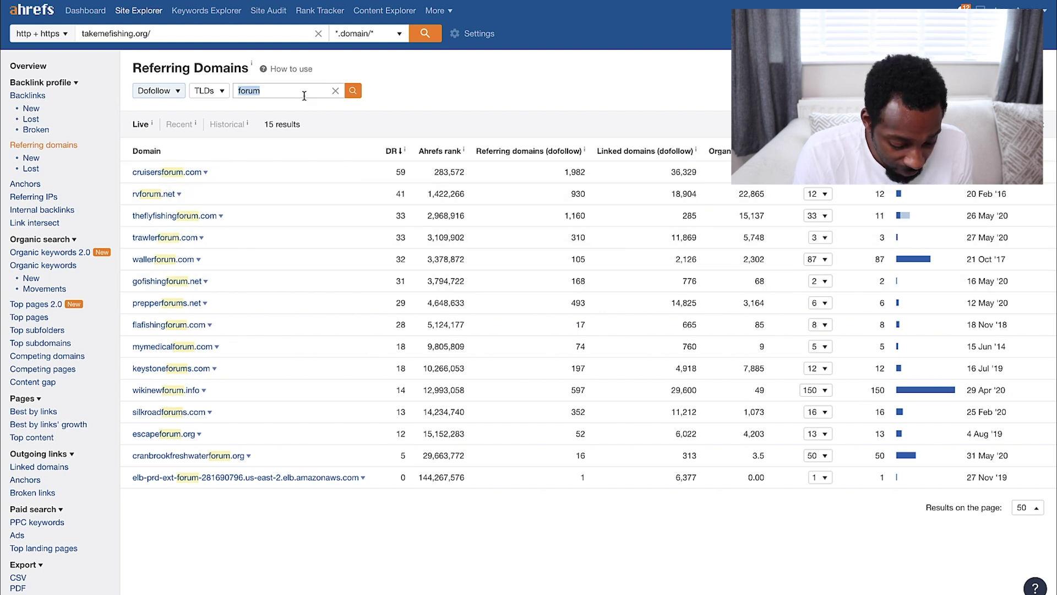
pyautogui.write('communit')
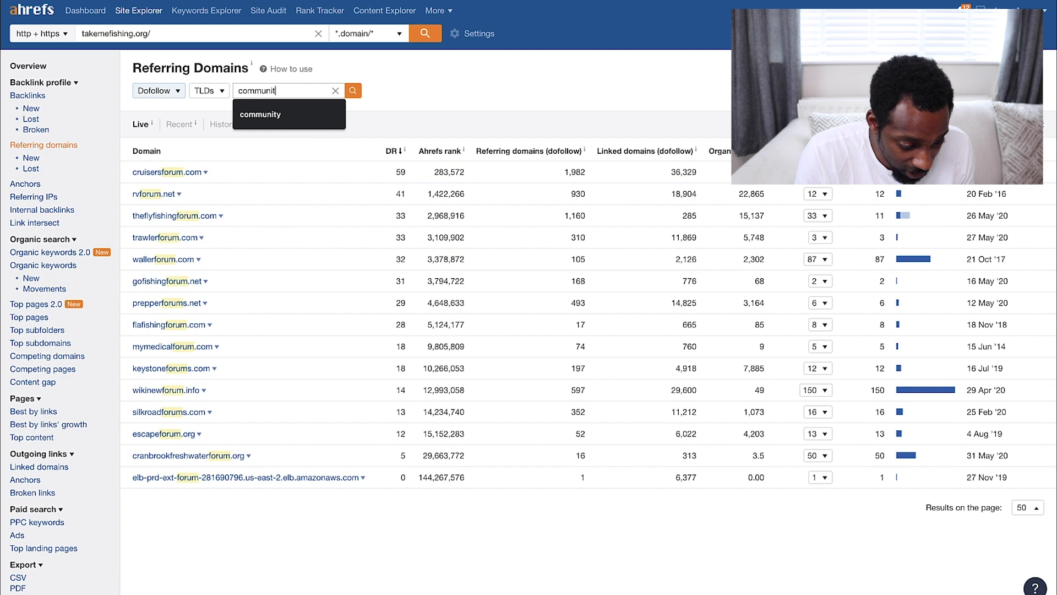
pyautogui.write('y')
pyautogui.click(353, 92)
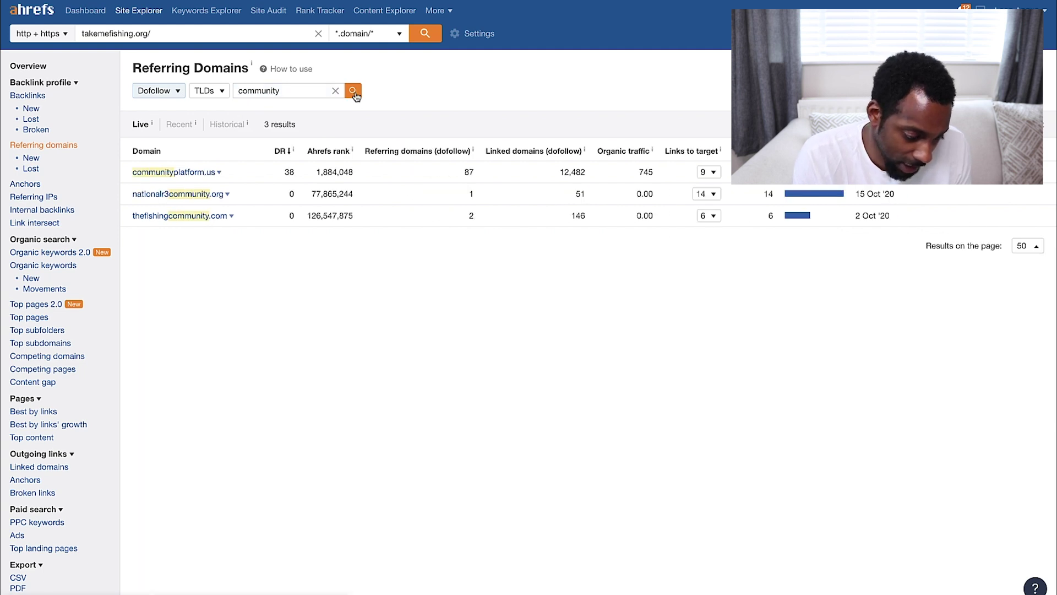